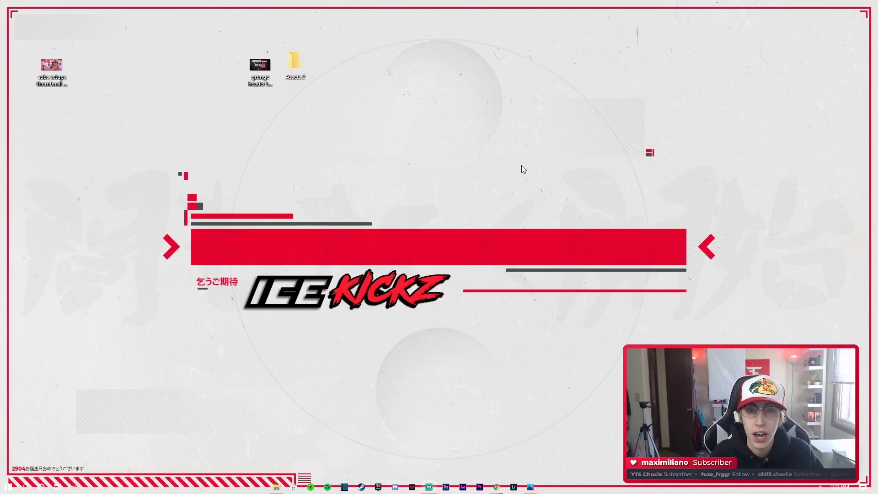
Step: Open the grunge header thumbnail preview, move it aside, and close it
double_click(260, 67)
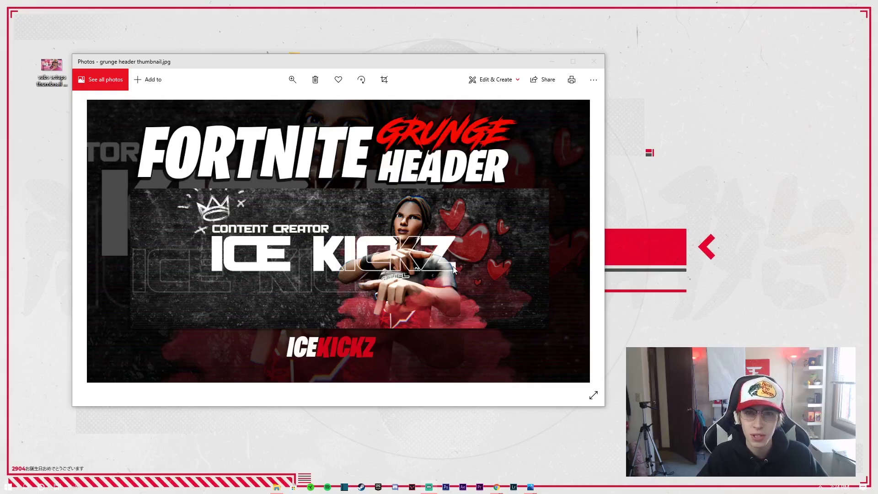
drag(396, 64, 473, 78)
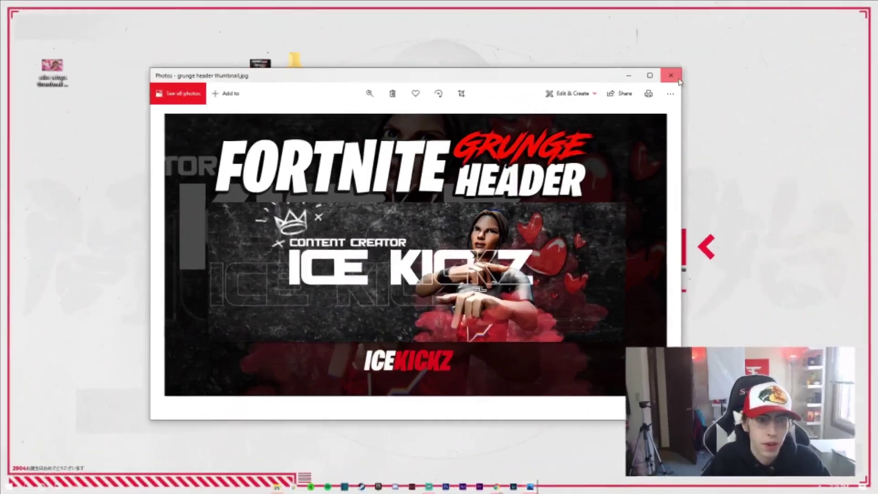
key(alt+F4)
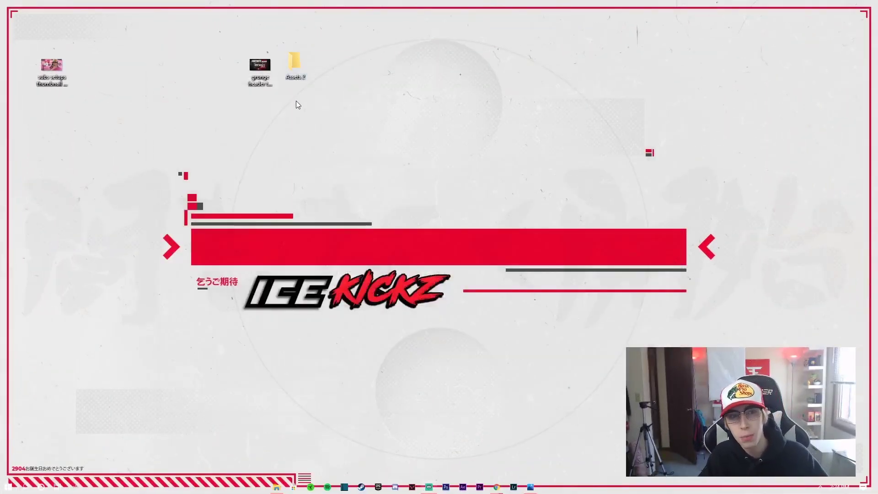
Step: In Assets 2, review wm_bwgrunge4, smoke red, the official grunge header, and grunge 3
double_click(293, 63)
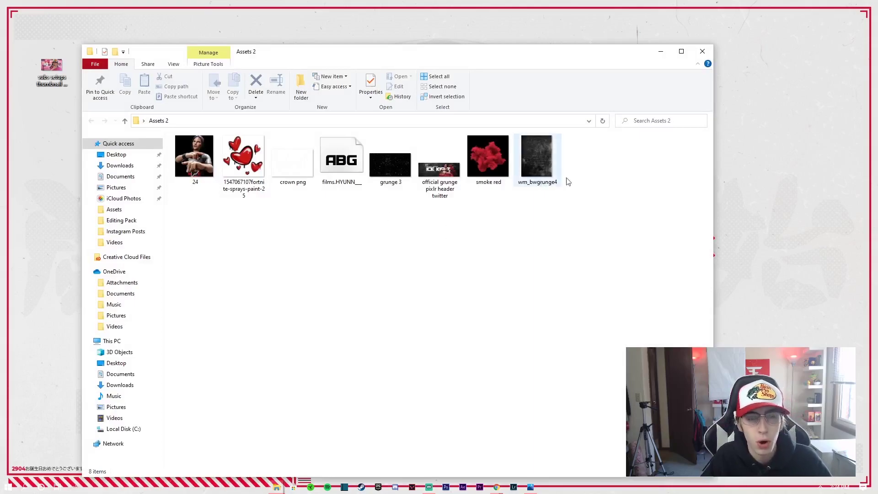
click(535, 154)
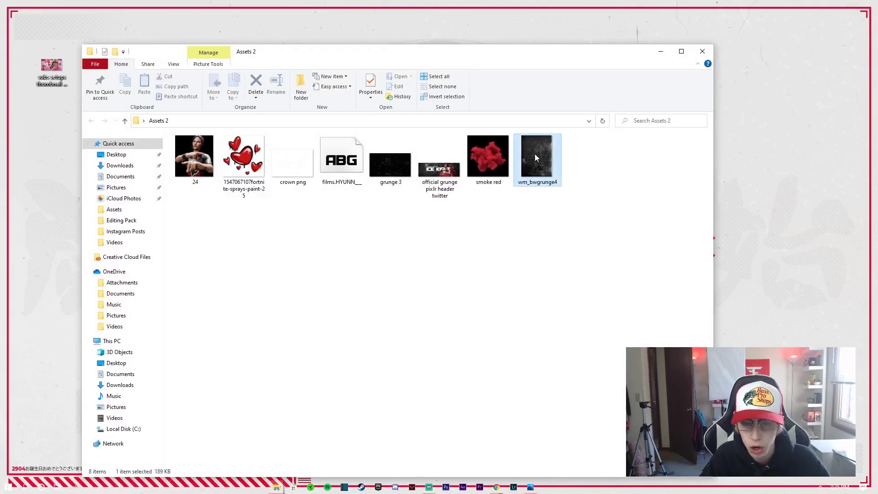
click(493, 155)
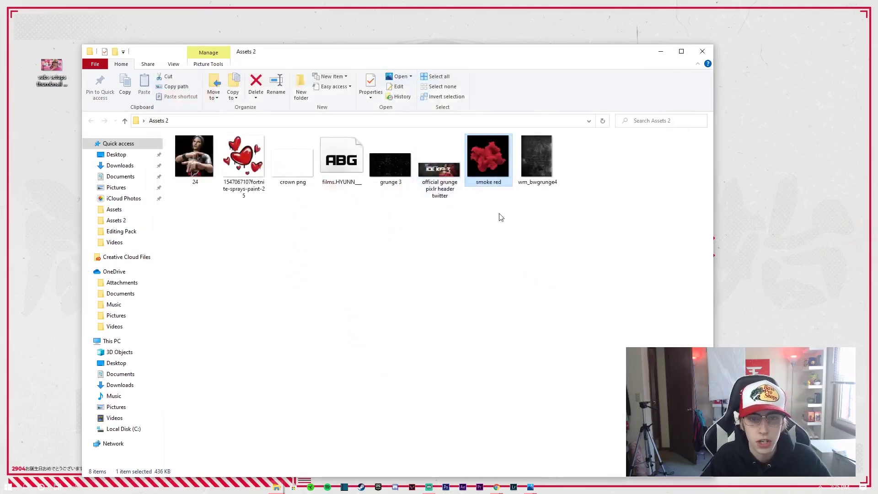
click(455, 192)
drag(445, 167, 603, 194)
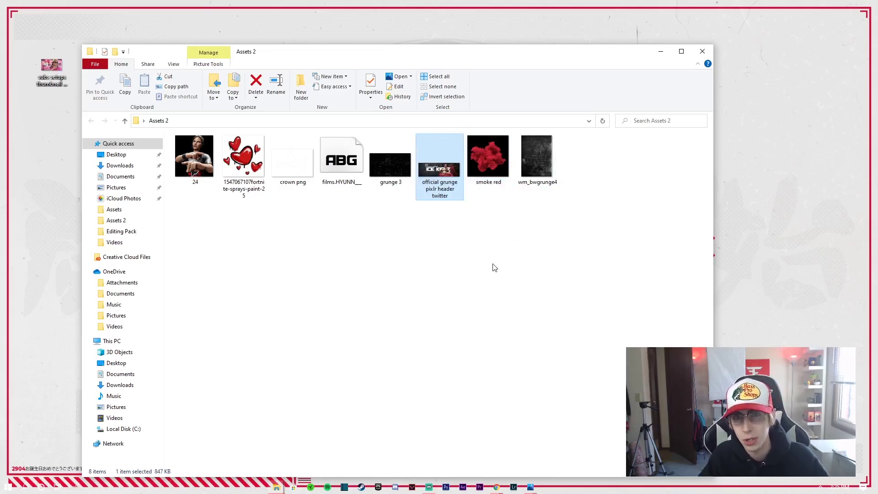
click(388, 164)
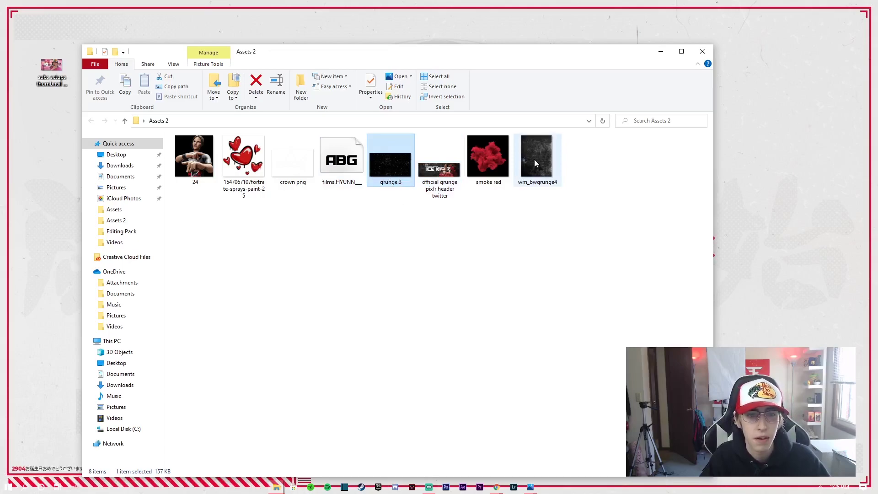
Step: Review the ABG font, crown, Fortnite hearts spray and 24 character, then close both windows
click(337, 159)
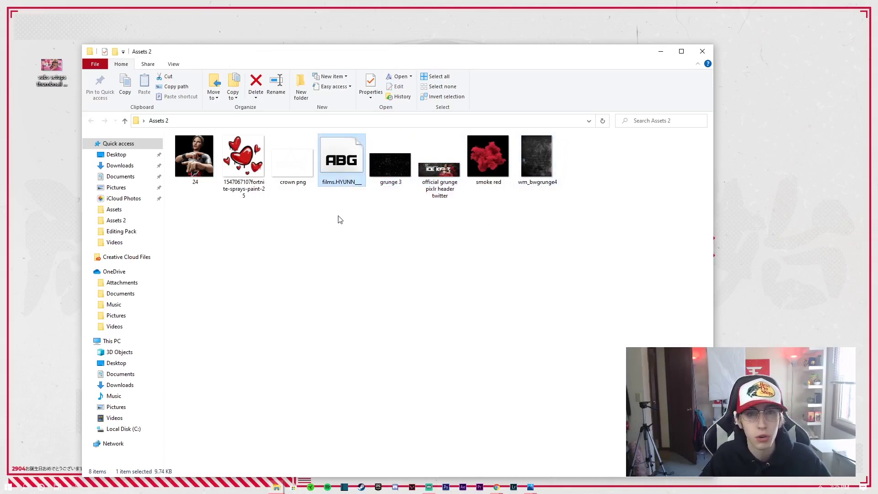
click(289, 166)
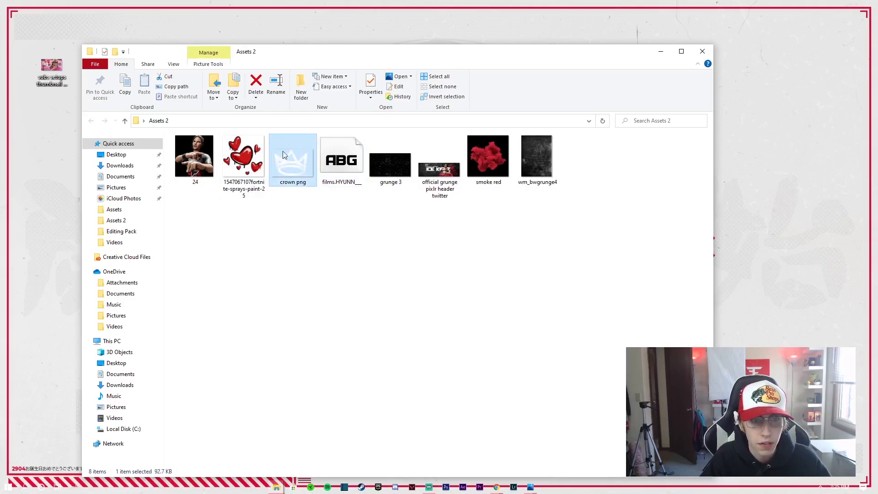
click(248, 163)
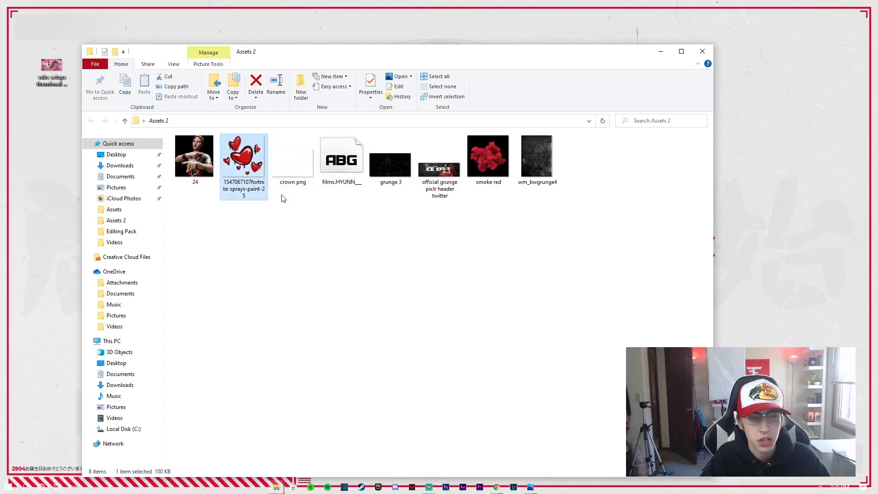
click(196, 160)
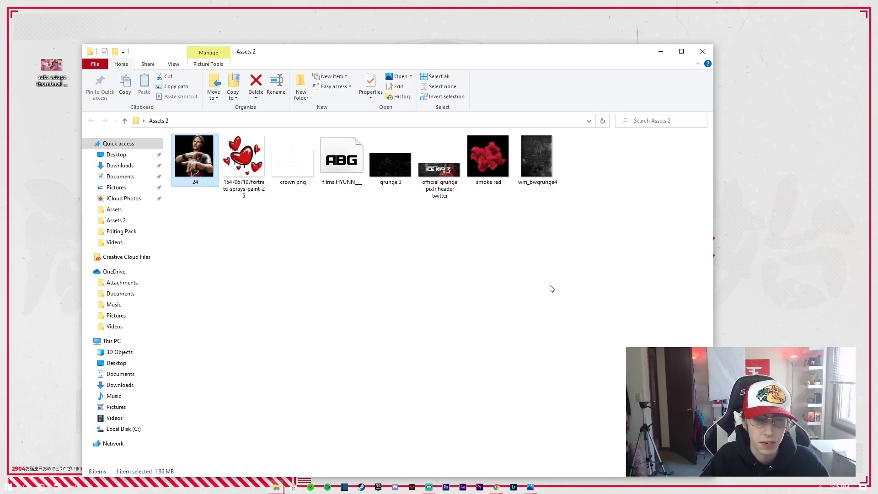
click(703, 51)
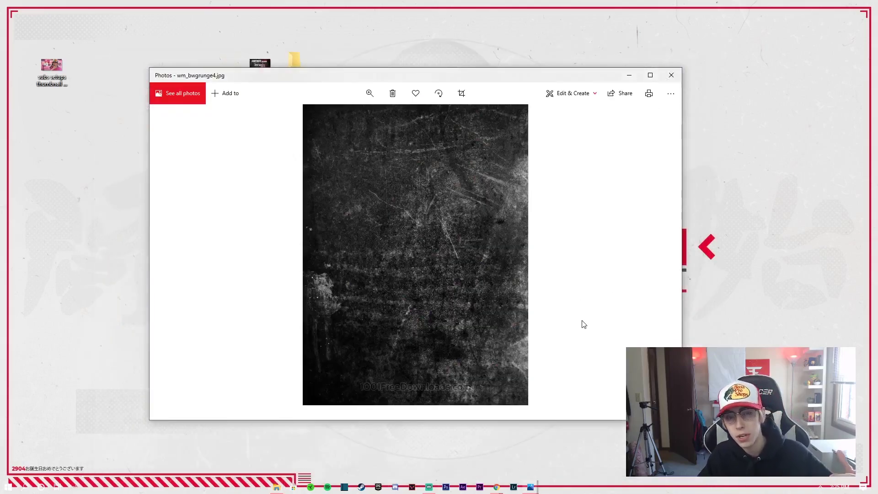
click(671, 75)
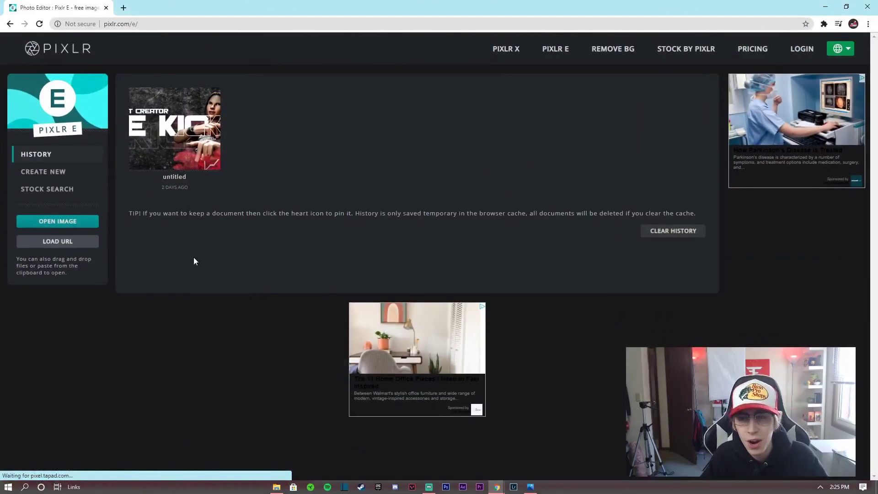
click(196, 147)
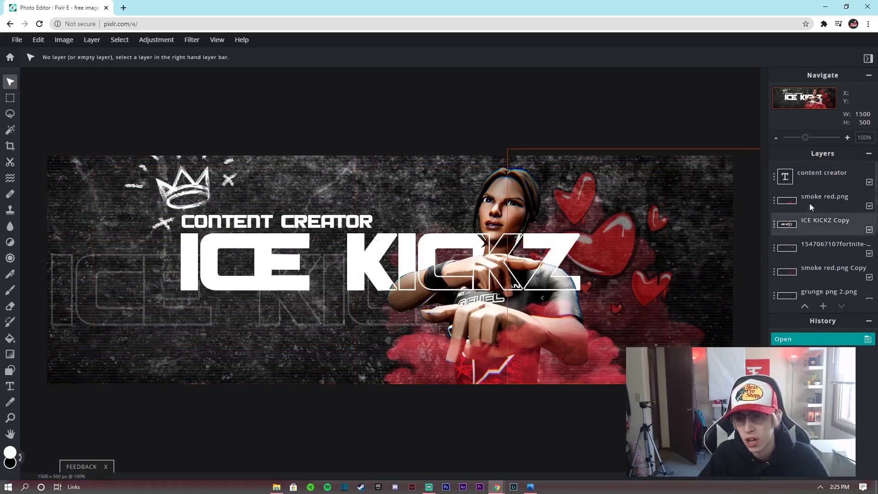
scroll(805, 206, down, 3)
scroll(827, 261, up, 3)
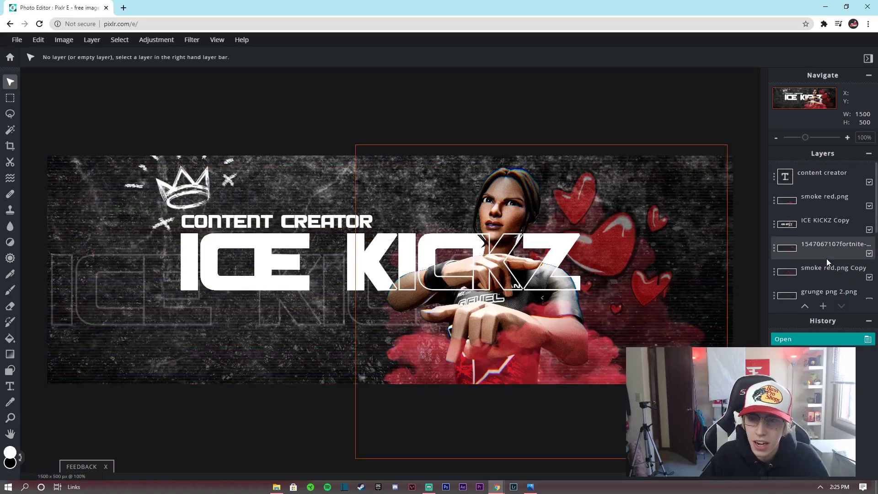
scroll(800, 183, down, 3)
scroll(816, 267, up, 3)
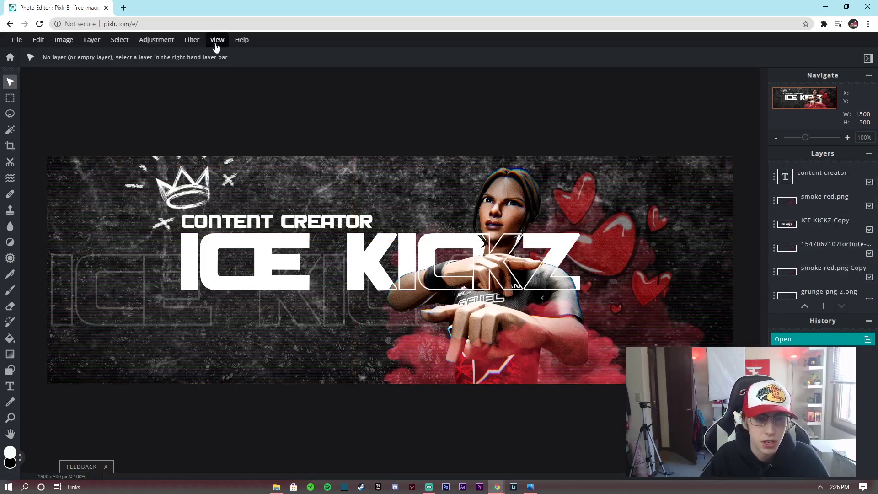
click(39, 24)
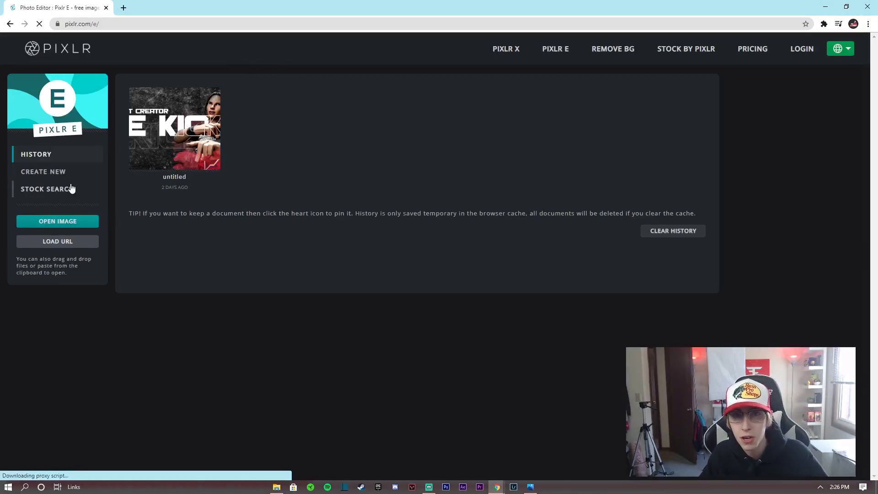
Step: Create a blank 1500 x 500 document named 'grunge twitter banner'
click(47, 173)
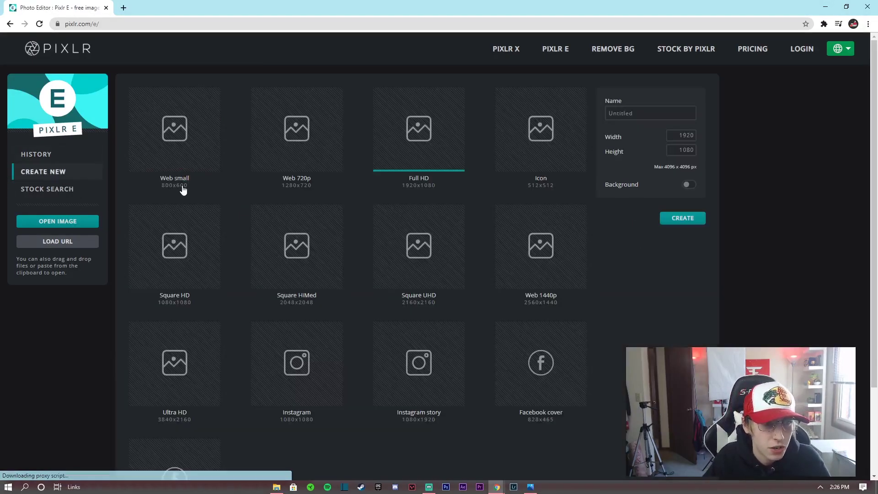
drag(676, 136, 715, 140)
text(1)
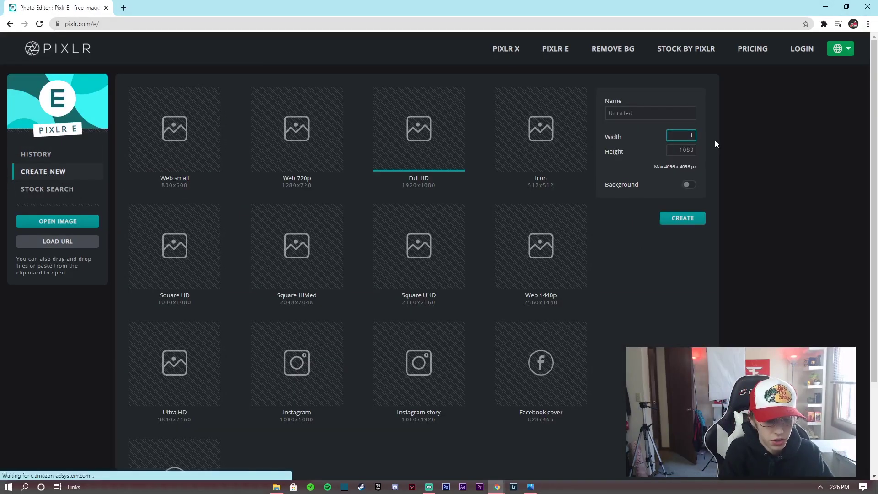
text(500)
drag(675, 149, 707, 151)
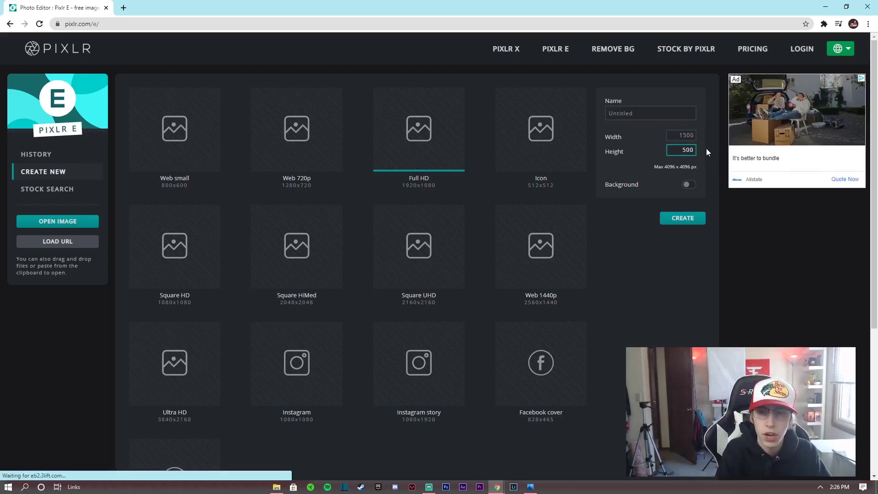
text(500)
click(637, 112)
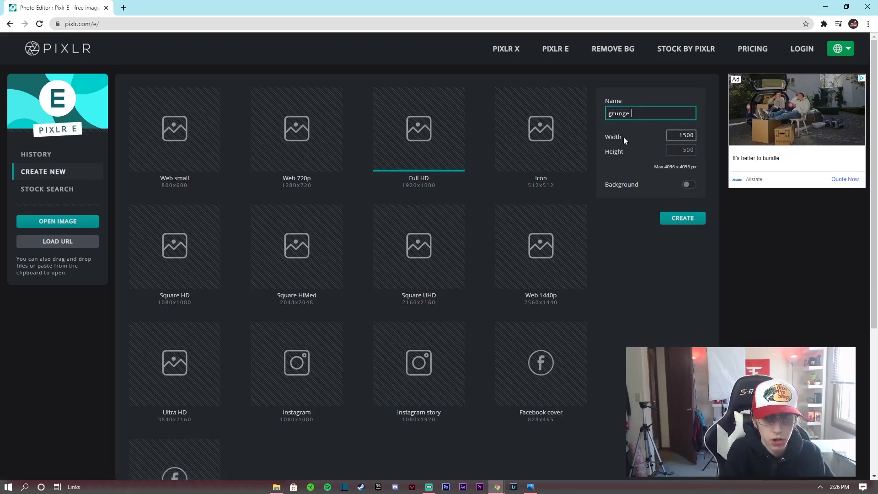
text(grunge twitter banner)
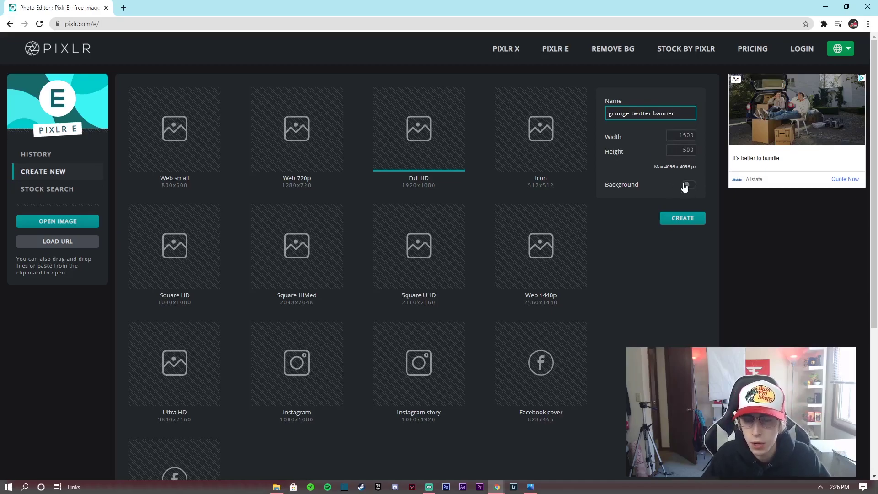
click(687, 221)
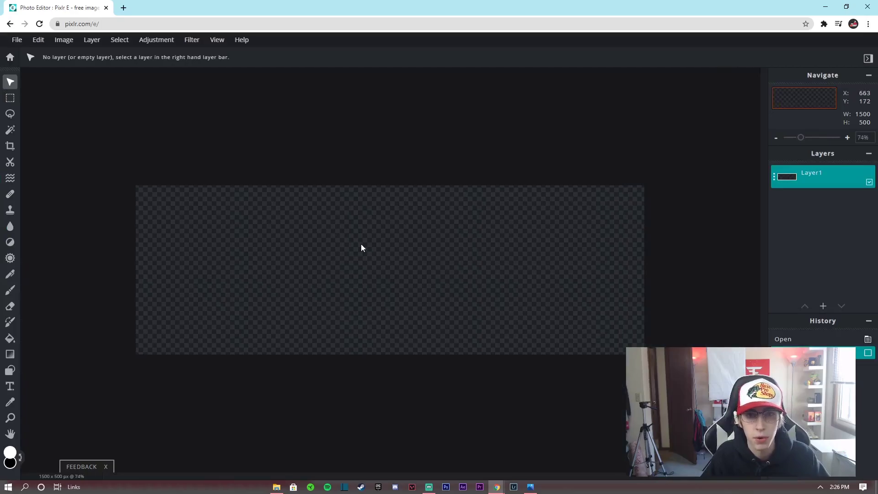
Step: Add wm_bwgrunge4 from Desktop\Assets 2 as a new layer on the banner
click(92, 40)
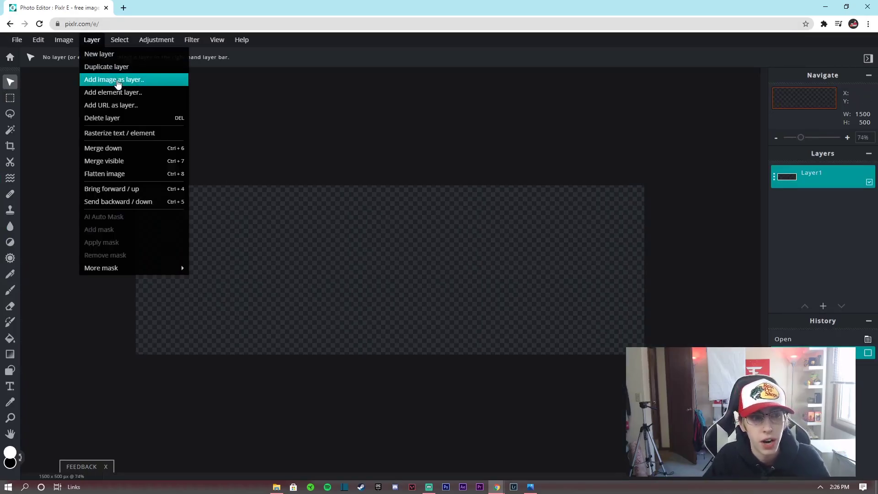
click(117, 79)
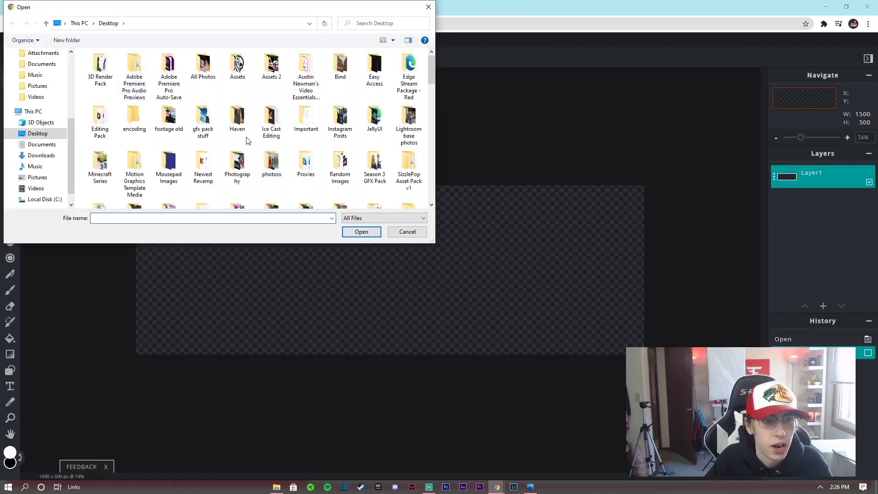
double_click(270, 69)
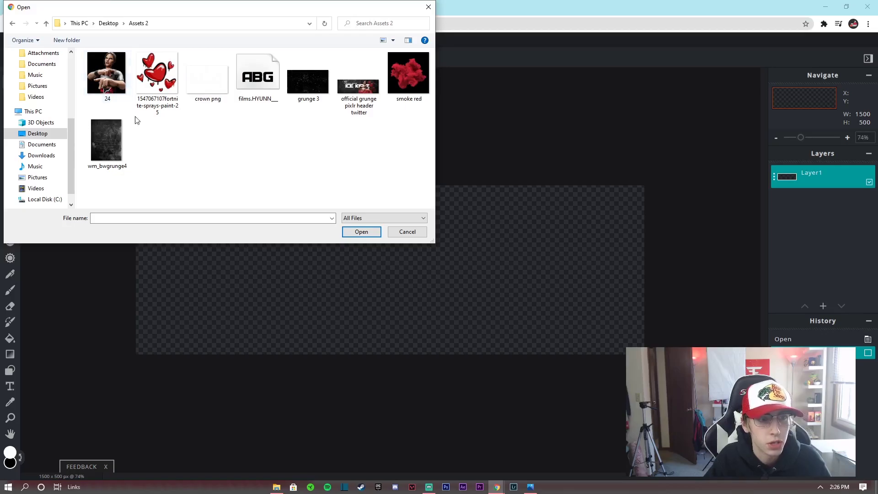
double_click(106, 135)
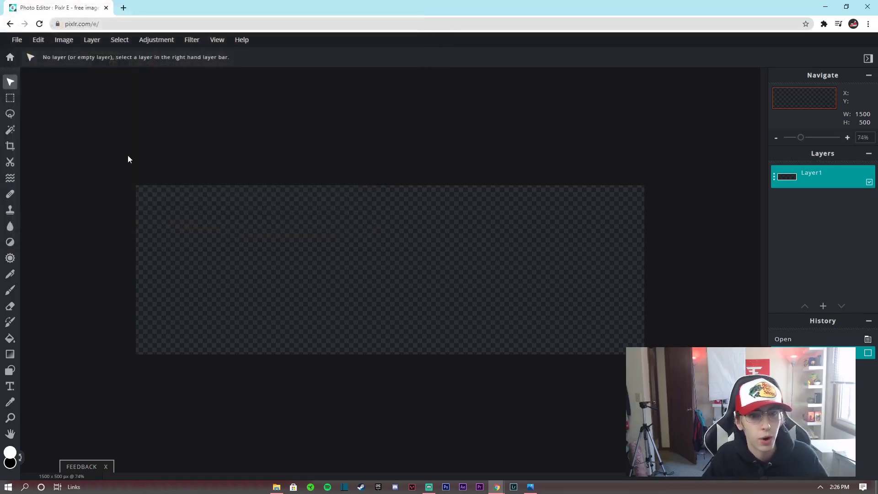
Step: Rotate the wm_bwgrunge4 layer 90° and scale it to overfill the 1500x500 canvas
drag(392, 176, 400, 220)
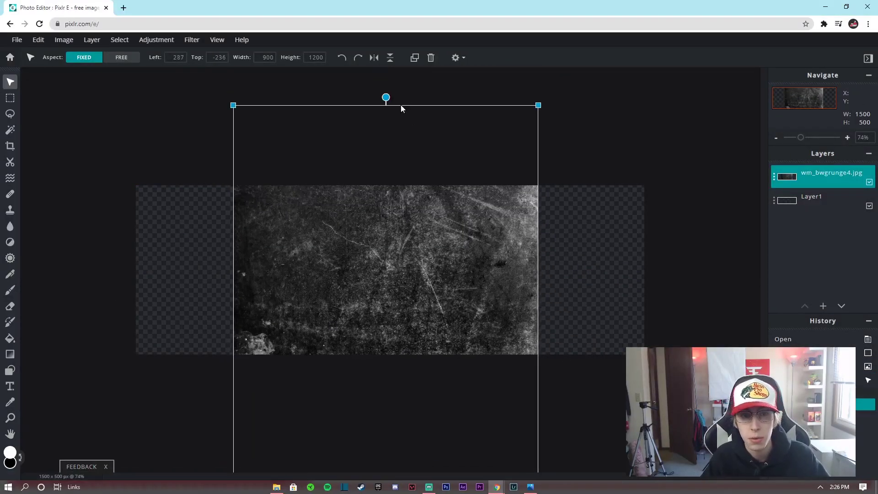
drag(385, 96, 625, 311)
drag(521, 310, 400, 209)
drag(470, 360, 598, 459)
drag(401, 272, 358, 190)
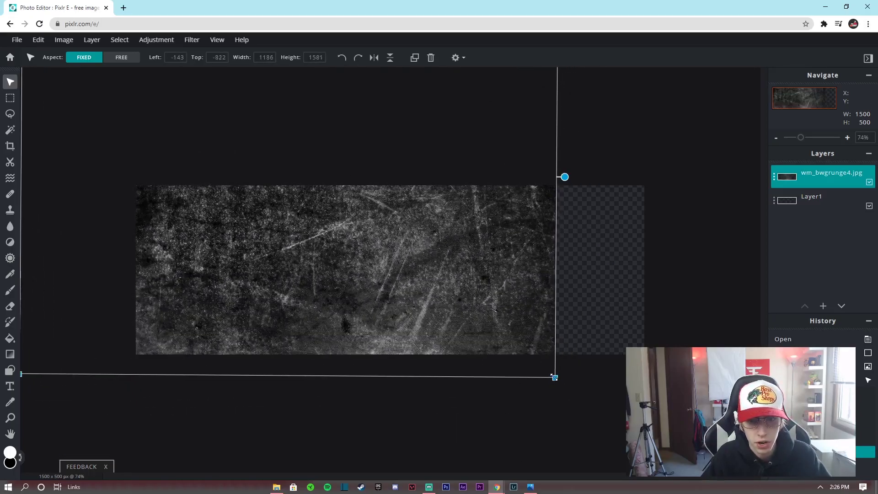
drag(555, 377, 645, 443)
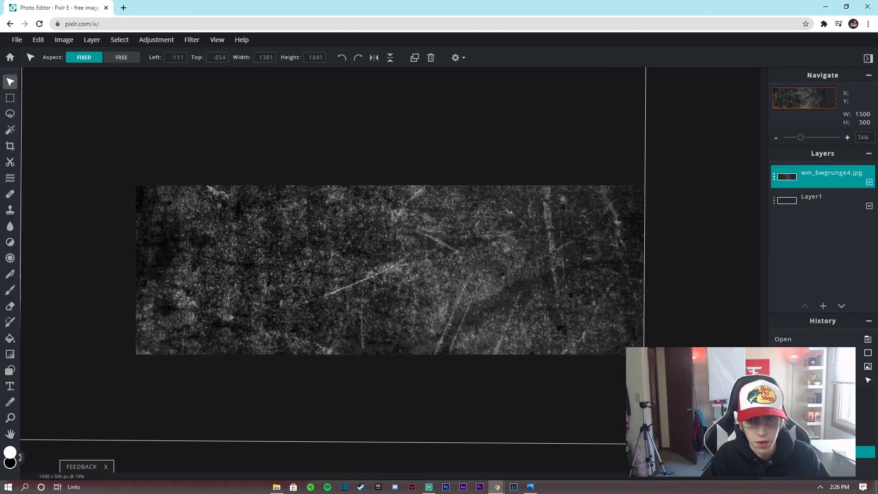
drag(376, 272, 404, 245)
drag(410, 241, 411, 235)
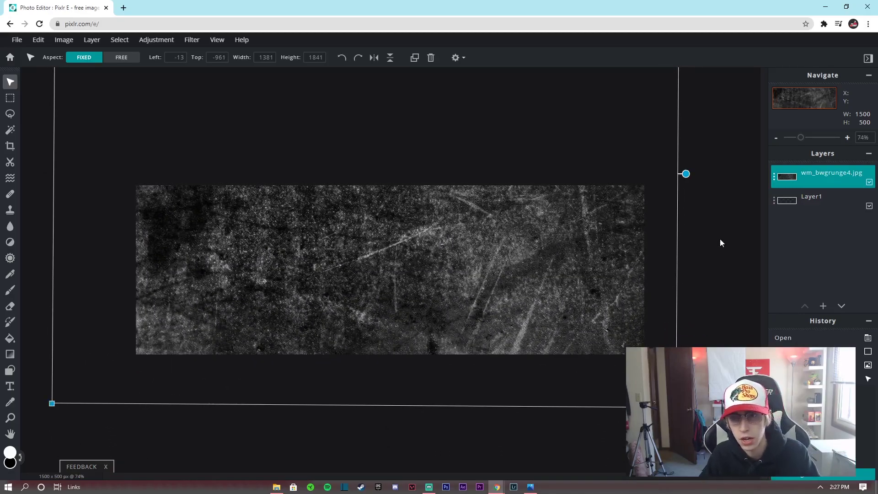
click(713, 229)
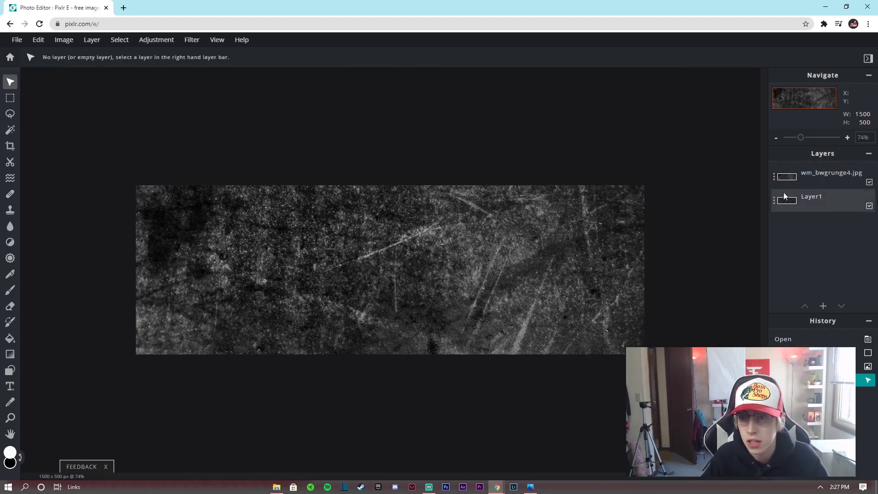
click(804, 180)
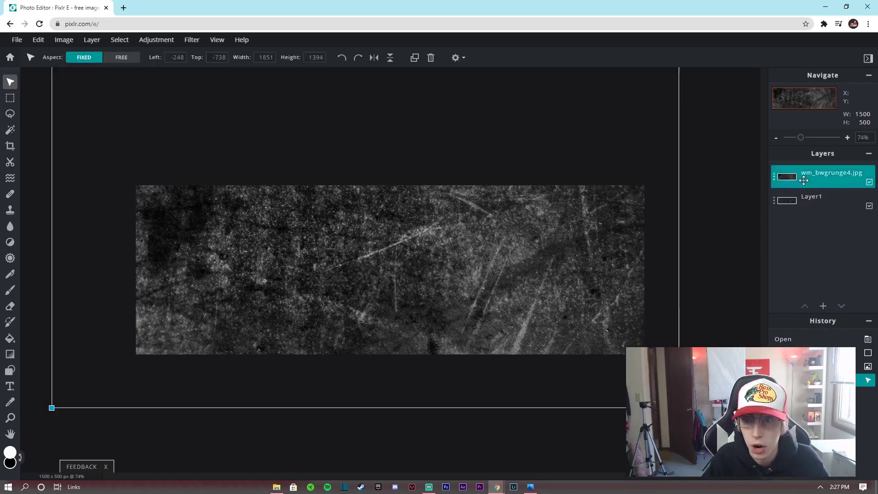
Step: Raise the grunge texture's contrast slightly with Brightness & contrast
click(64, 40)
mouse_move(147, 42)
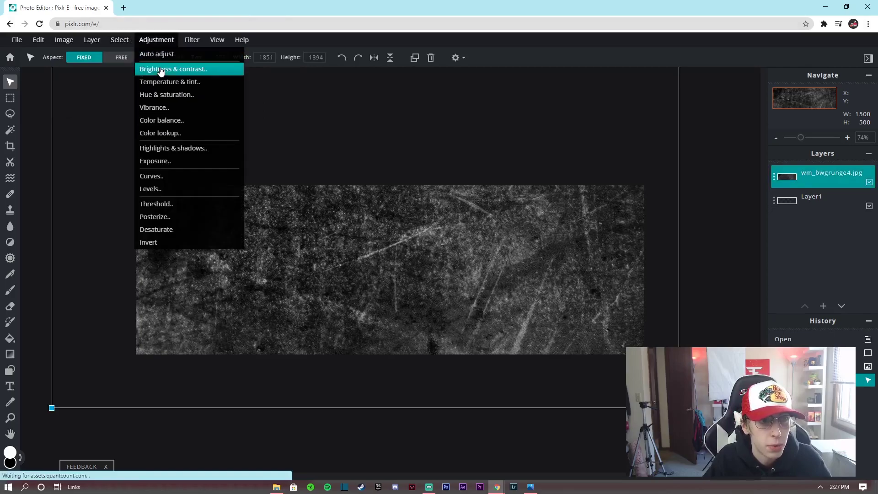
click(142, 69)
mouse_move(439, 299)
mouse_down()
mouse_move(461, 298)
mouse_move(448, 300)
mouse_up()
click(508, 325)
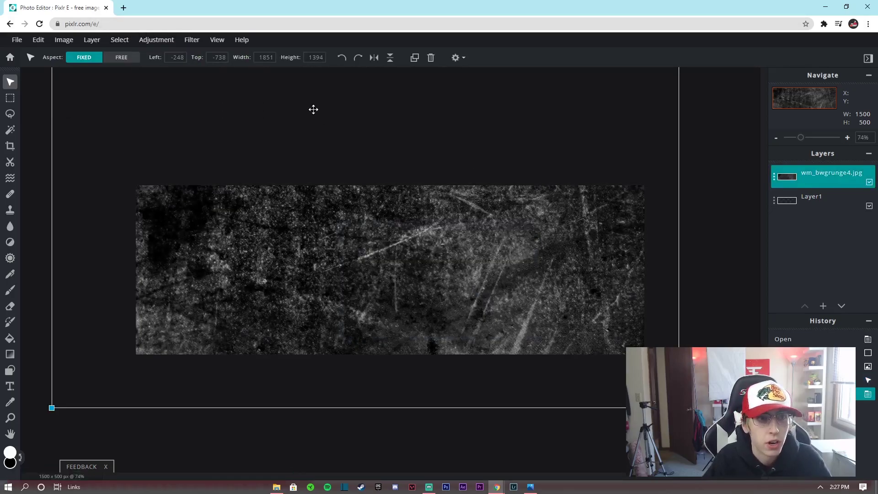
Step: Apply the Scanlines filter with size 2 and amount 20
click(193, 40)
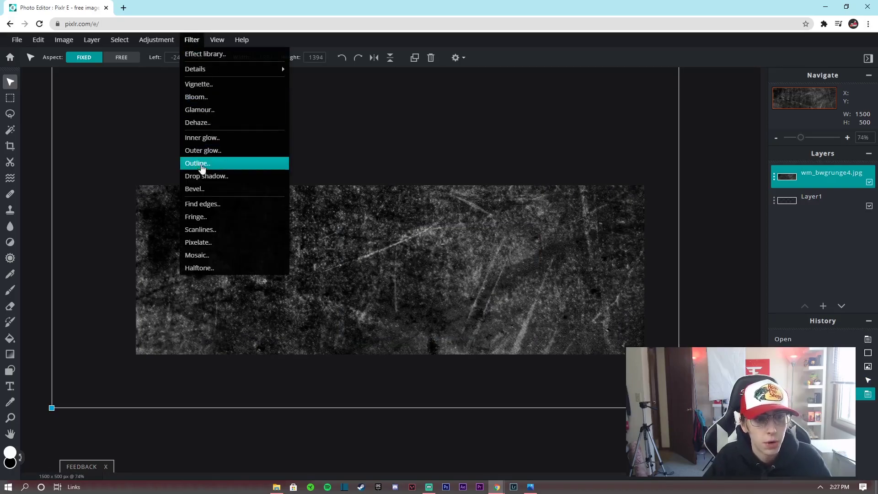
click(215, 231)
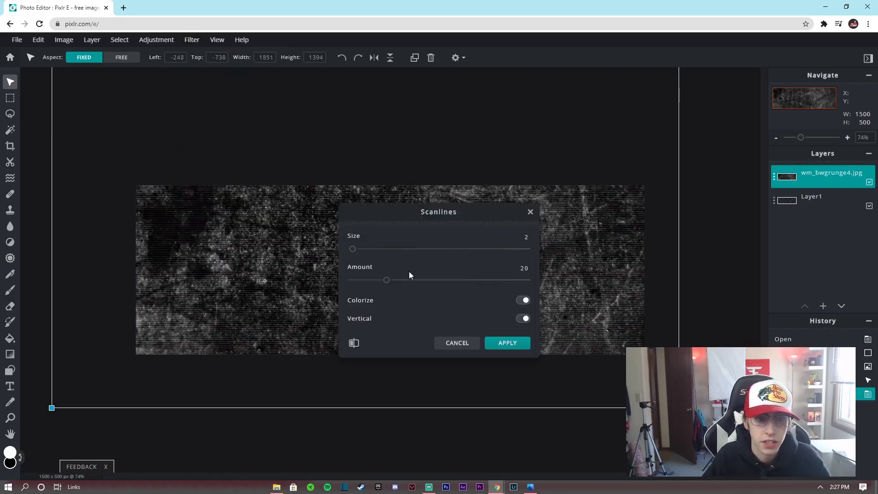
drag(353, 249, 358, 253)
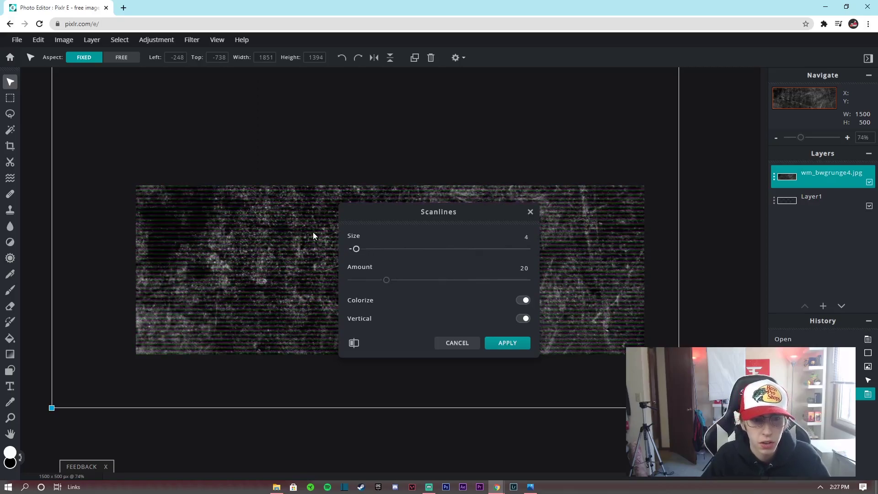
drag(355, 249, 353, 249)
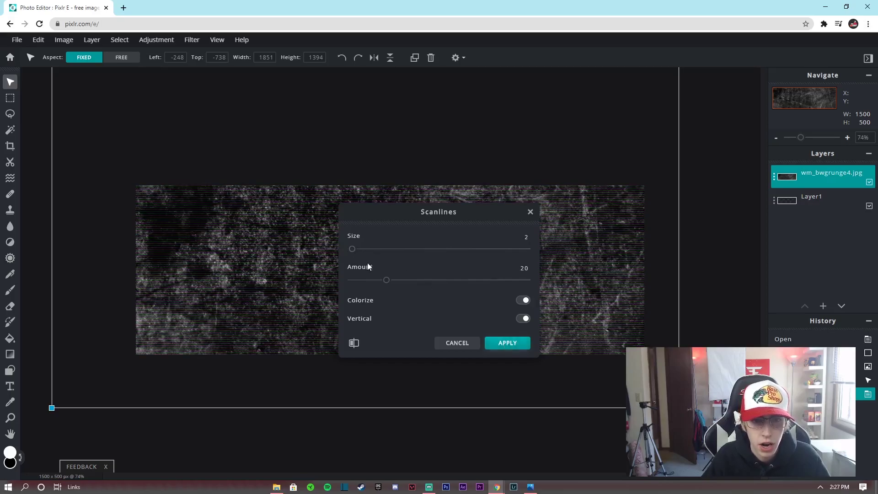
click(507, 343)
click(715, 268)
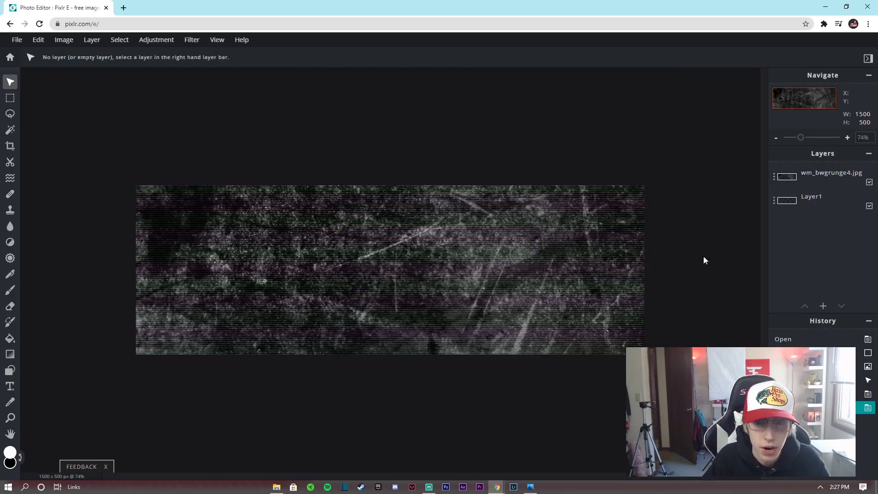
Step: Add the 24.png Fortnite character as a new layer
click(92, 45)
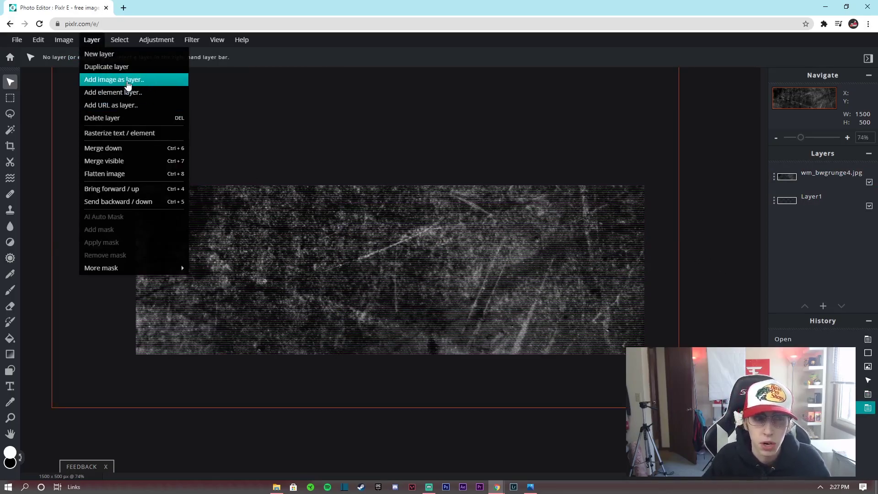
click(127, 79)
double_click(111, 71)
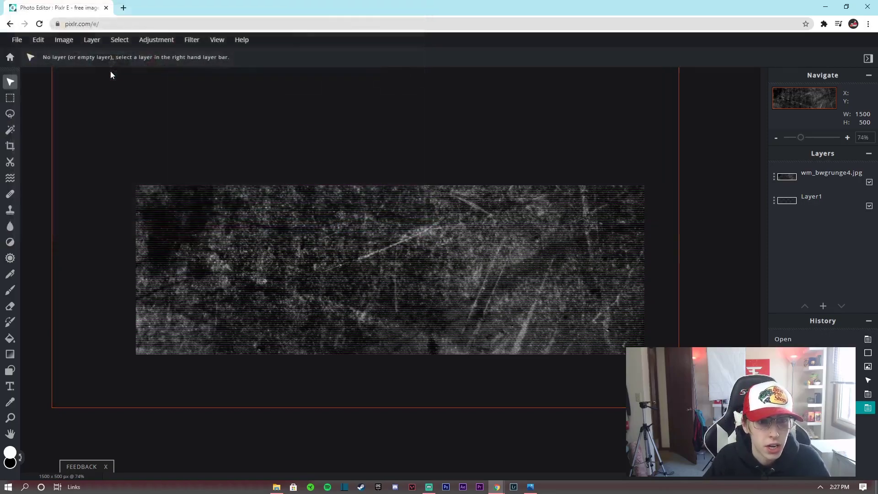
Step: Shrink the character to about 429 x 462 and place it right of center
drag(557, 86, 398, 269)
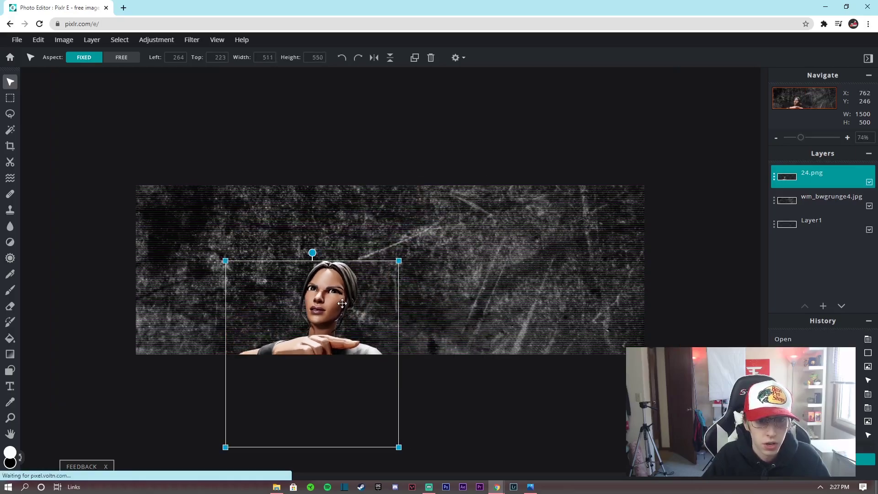
drag(321, 302, 516, 213)
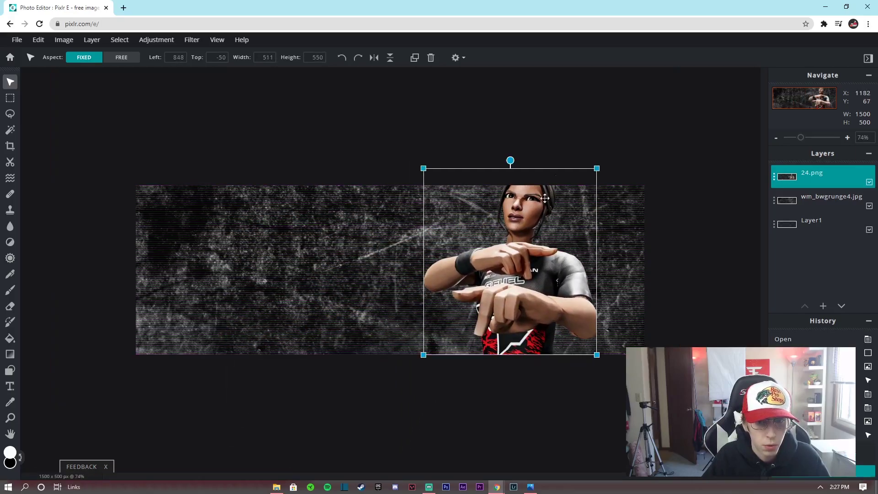
drag(594, 172, 569, 199)
drag(535, 237, 520, 236)
click(551, 175)
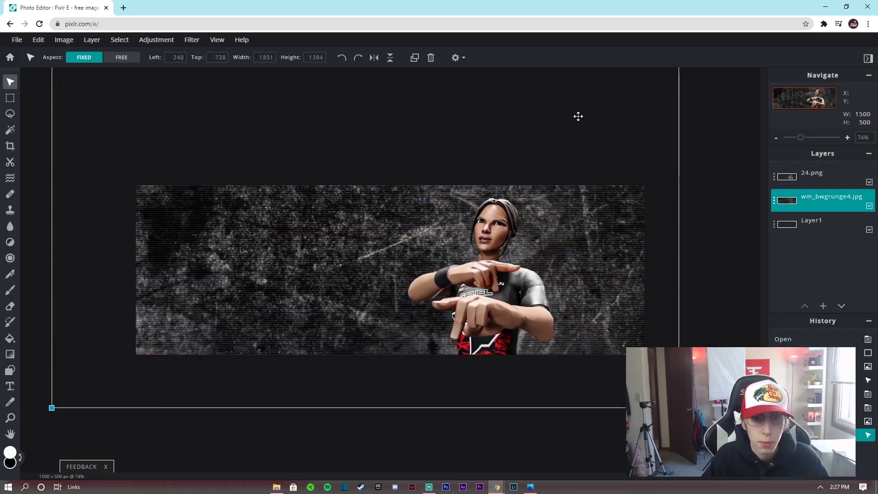
click(711, 173)
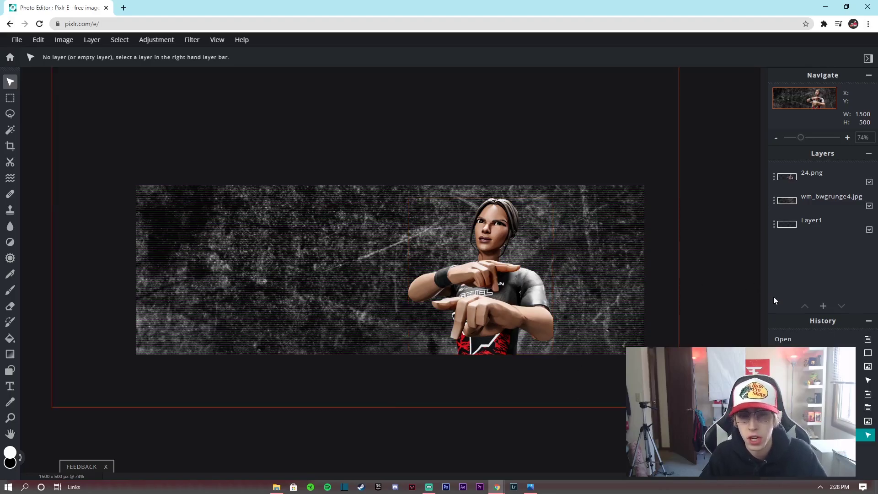
click(544, 283)
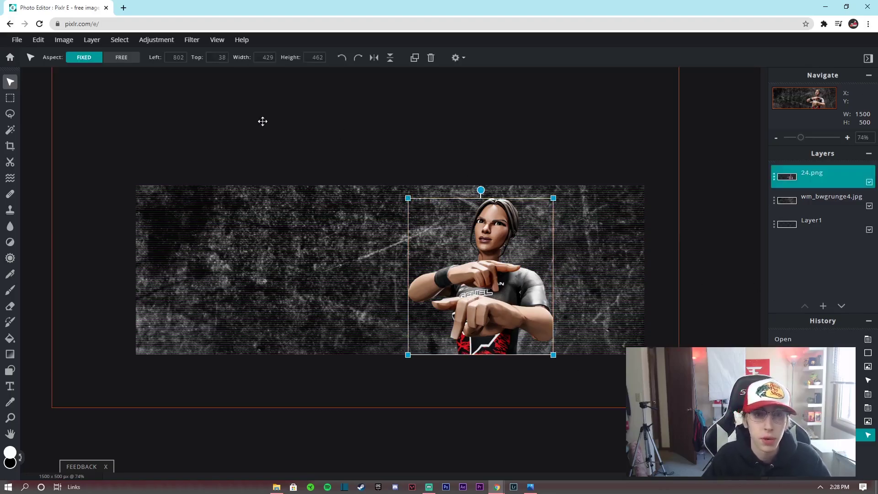